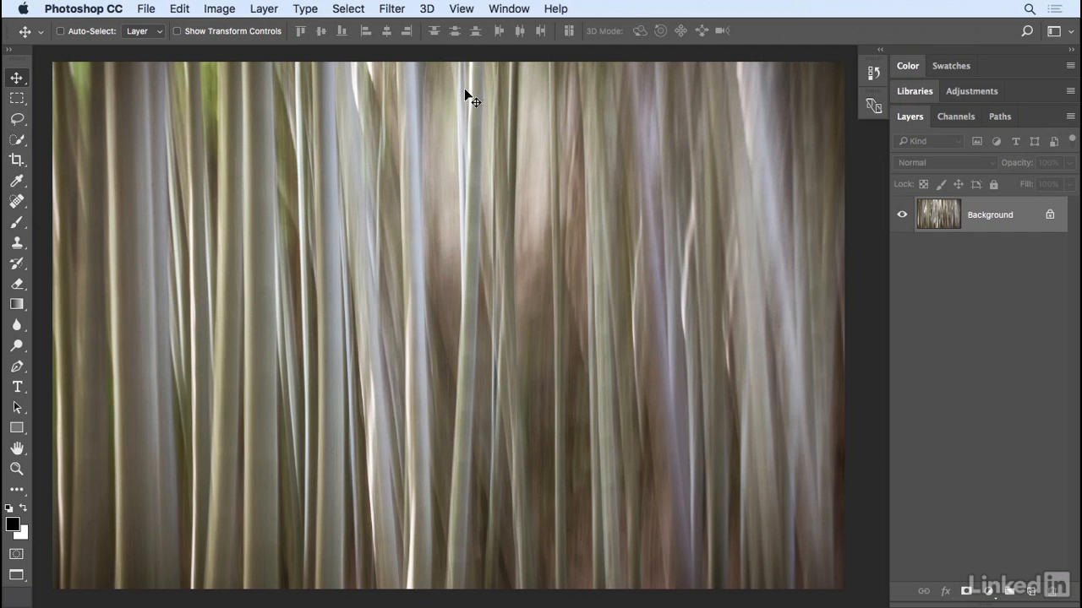
Create a guide layout with 3 columns and 3 rows, using 60 px gutters and 60 px margins on all sides.
click(459, 9)
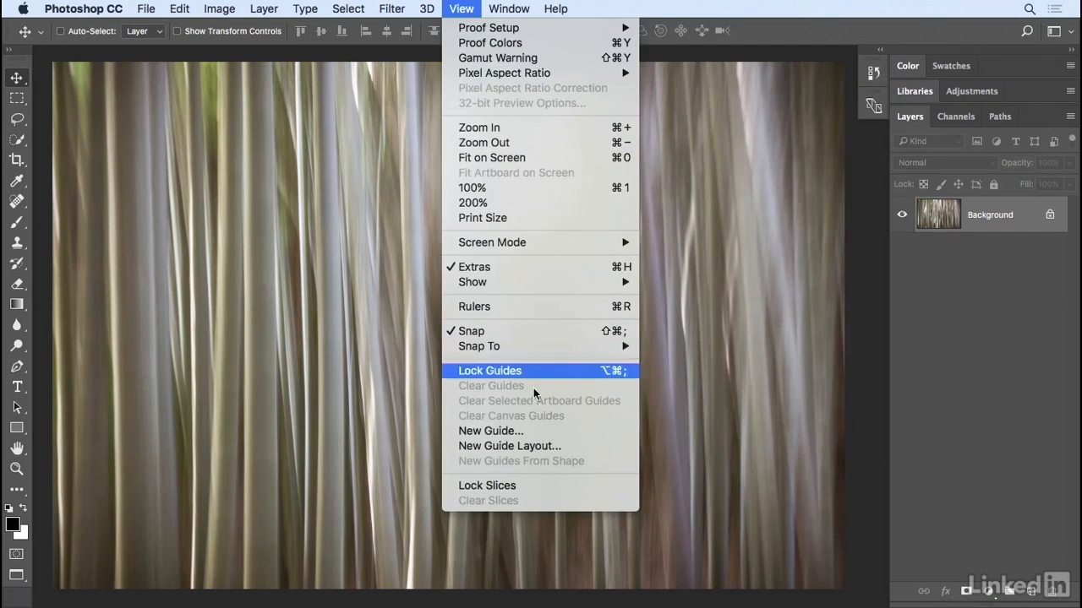
click(567, 446)
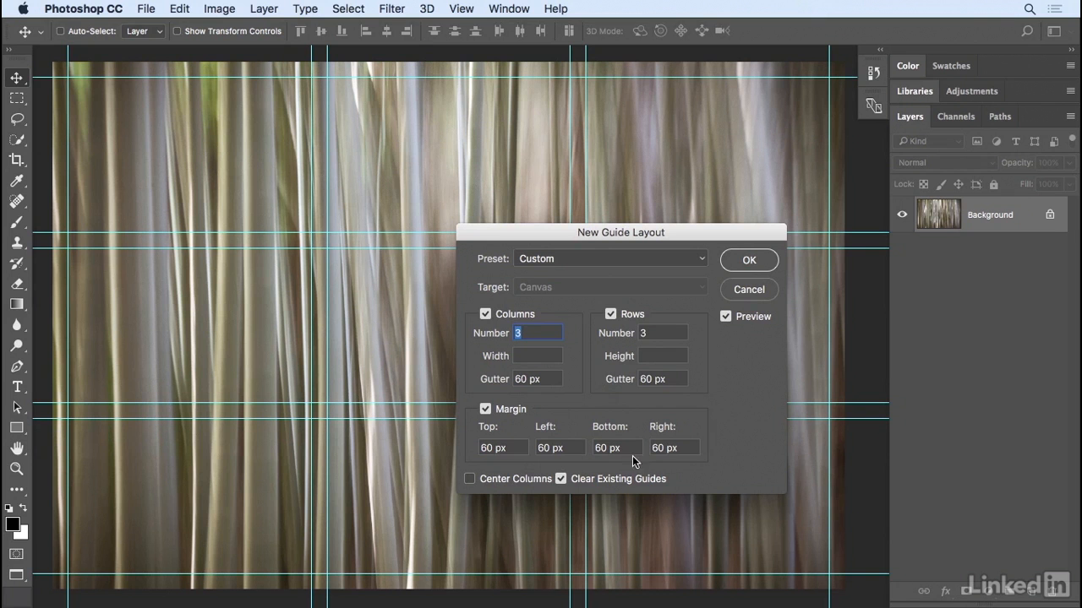
click(748, 262)
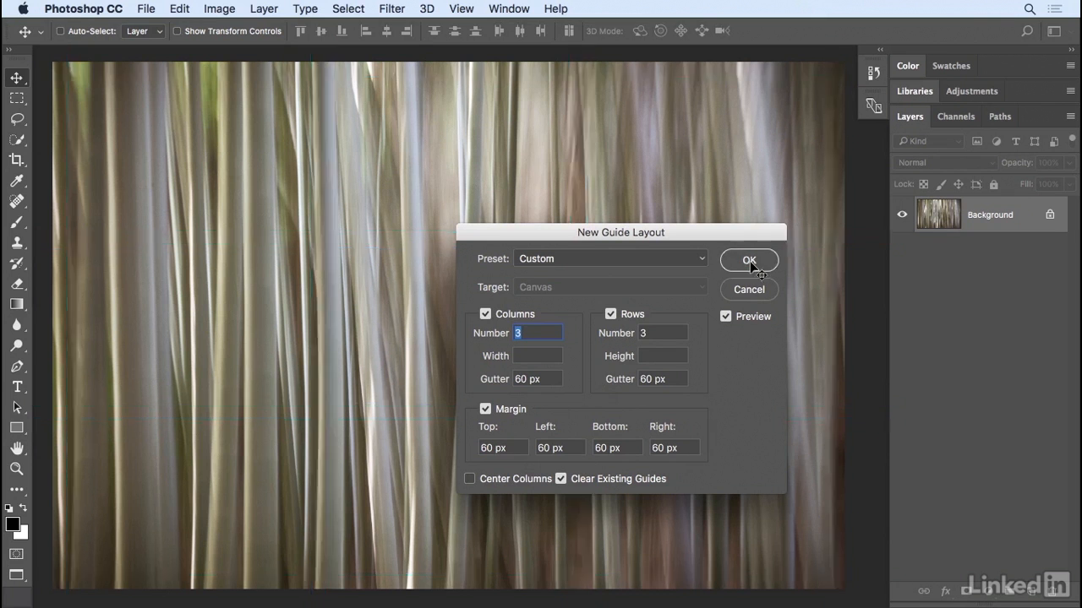
Draw a 920 by 587 px dark red rectangle shape filling the top-left guide cell and convert it to a smart object.
click(16, 428)
click(76, 427)
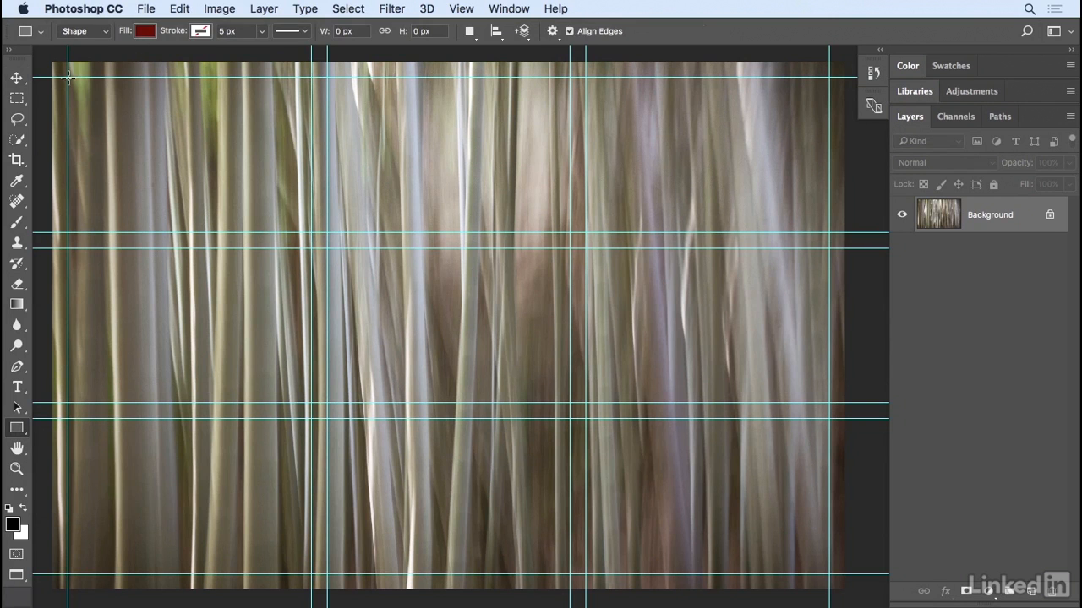
drag(68, 77, 307, 230)
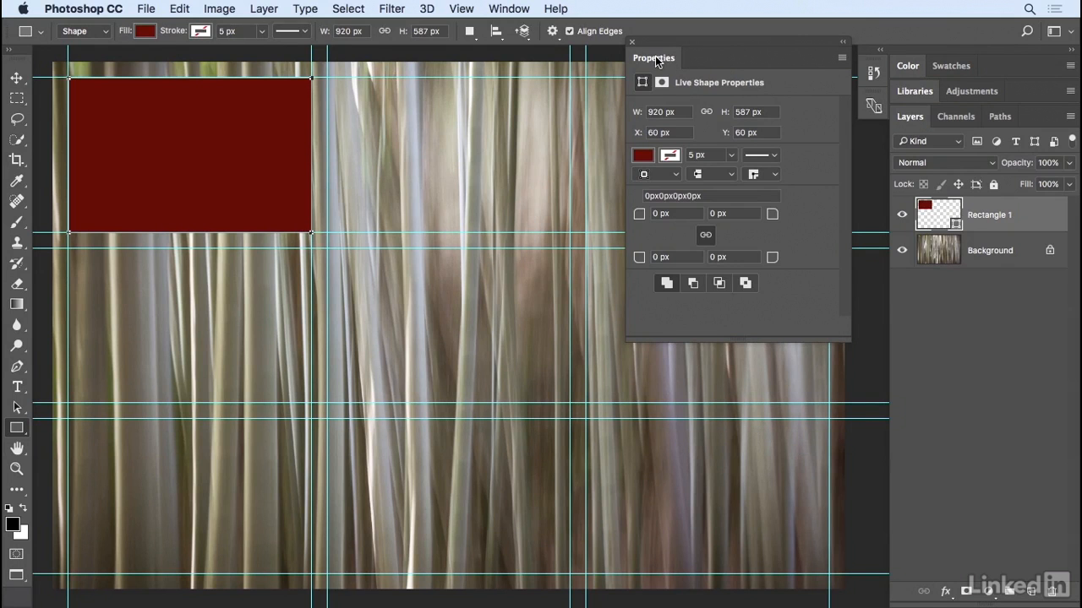
drag(655, 56, 874, 116)
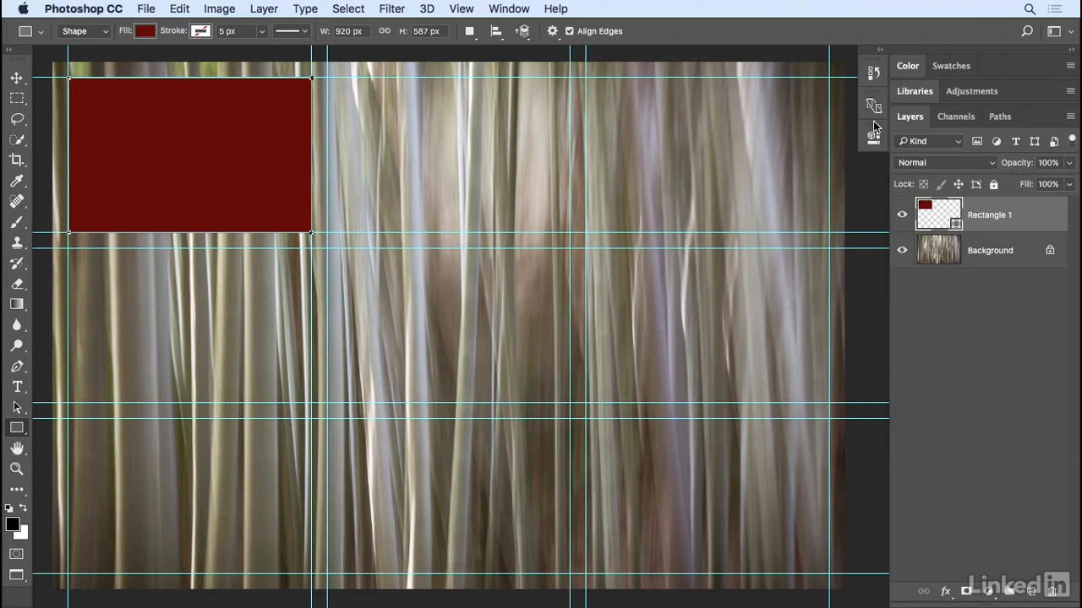
right_click(1036, 219)
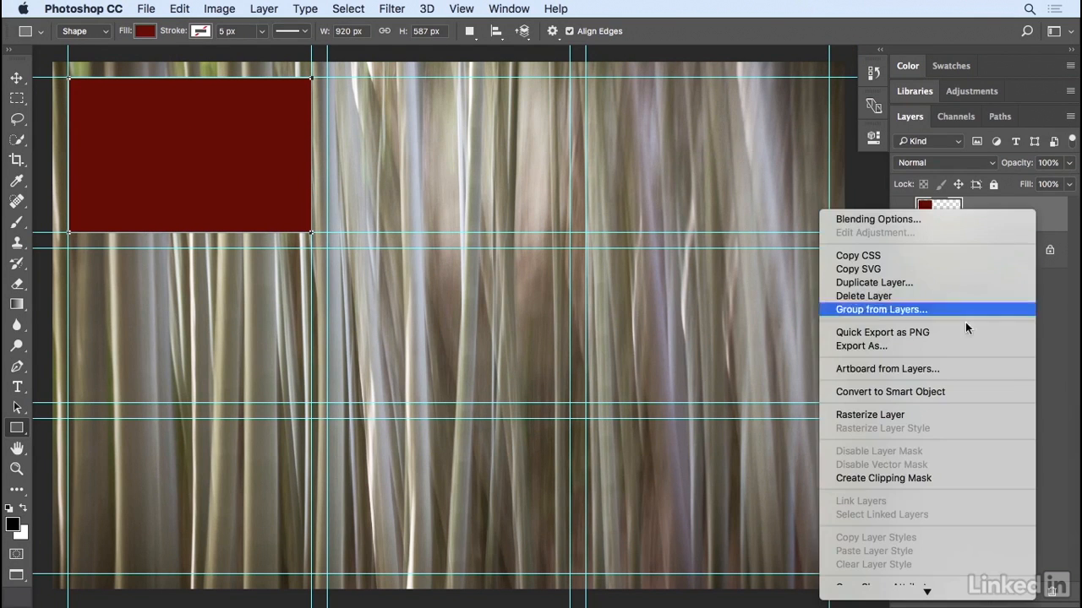
click(958, 386)
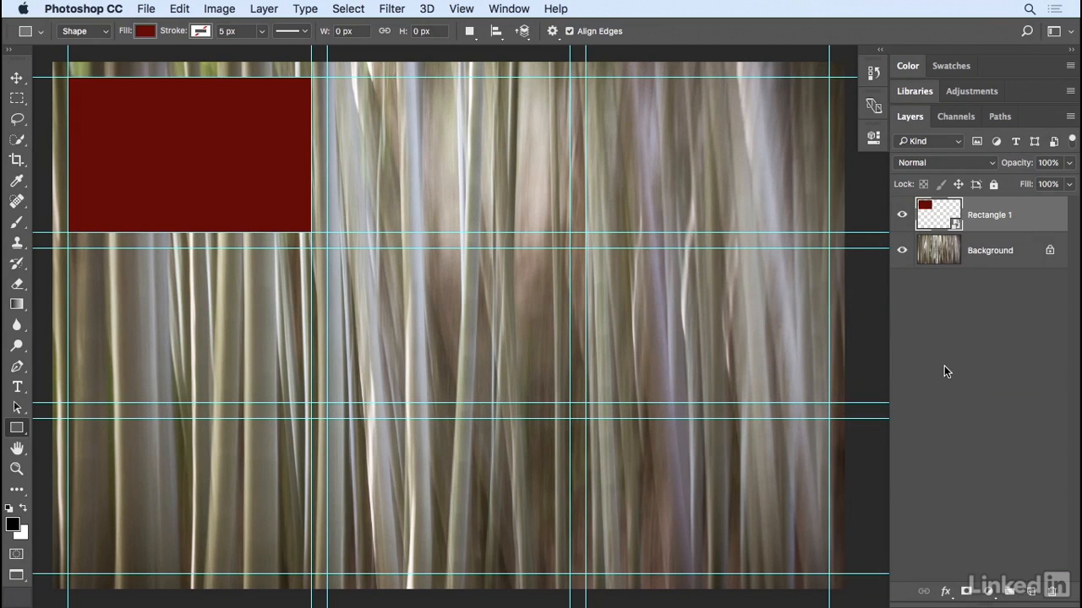
Duplicate the rectangle smart object twice to fill the middle and right cells of the top row.
key(super+j)
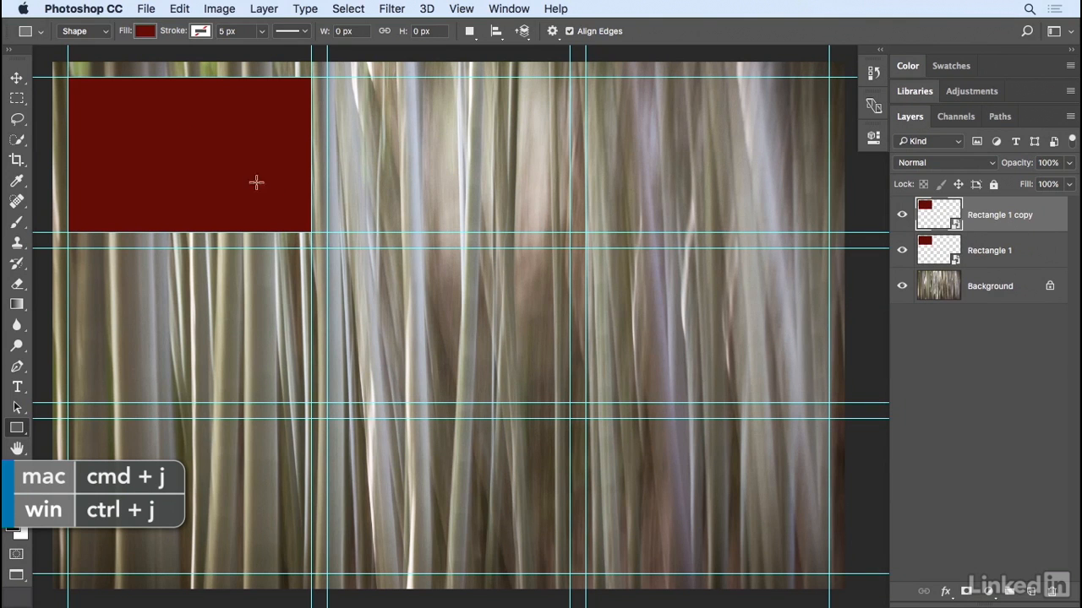
key(v)
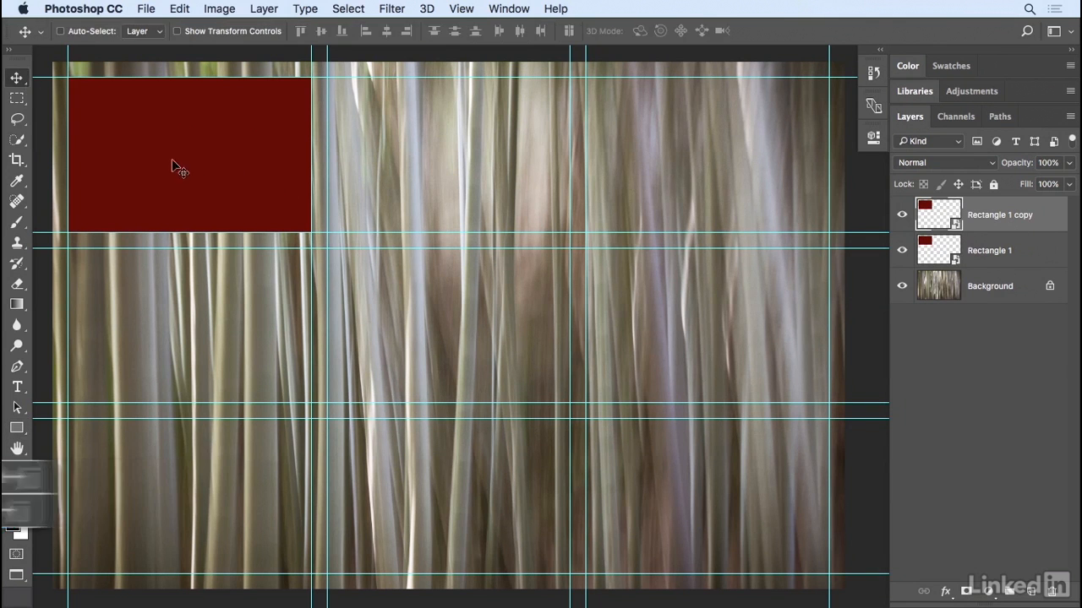
drag(199, 172, 446, 167)
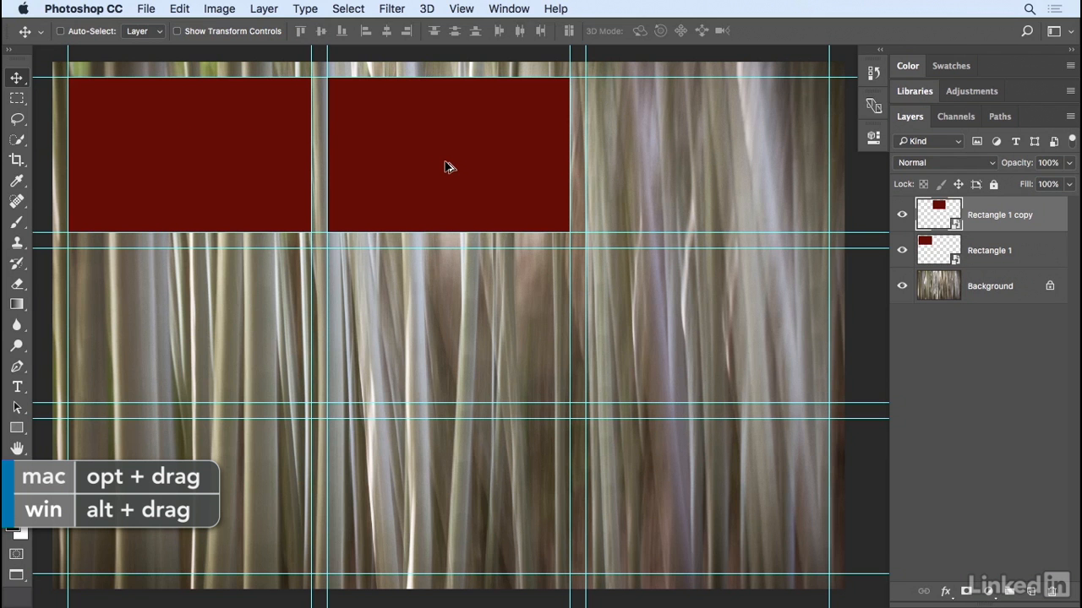
drag(449, 166, 706, 167)
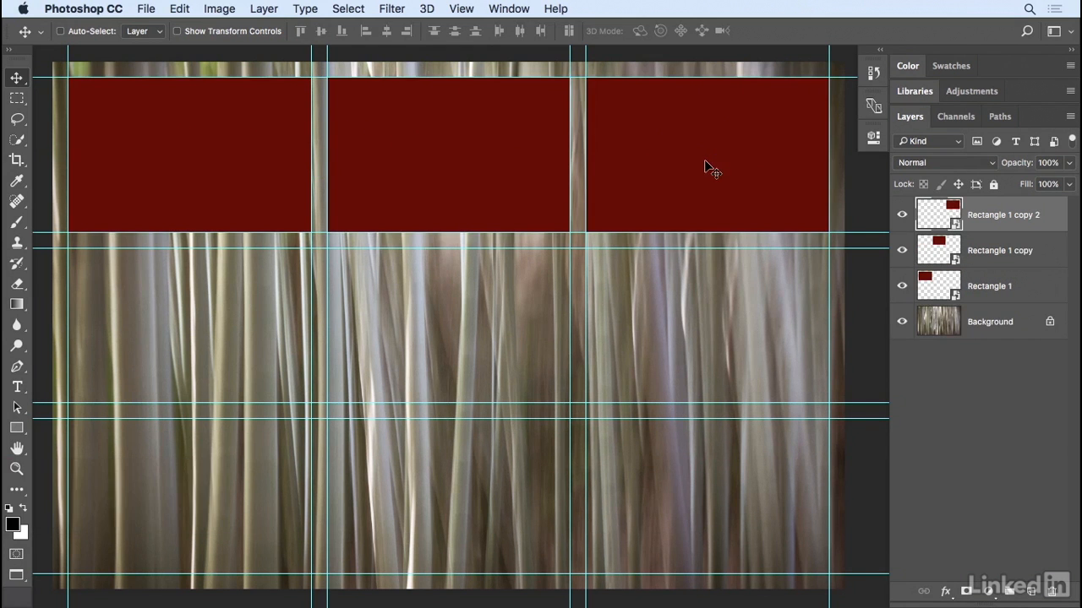
Copy the row of three rectangles down into the second and third rows of the guide grid.
shift+click(992, 290)
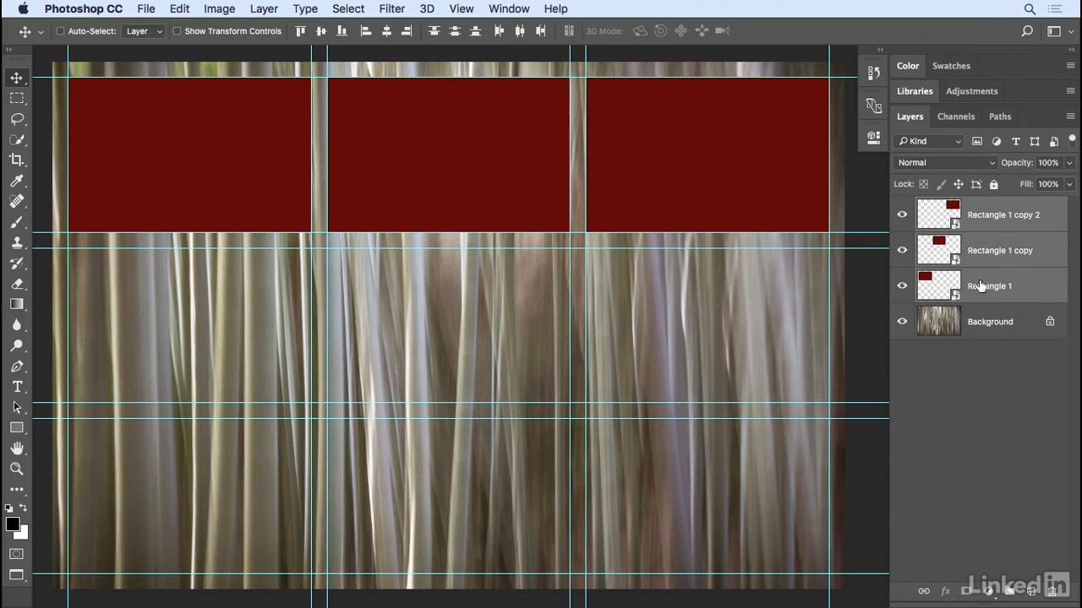
drag(480, 159, 502, 325)
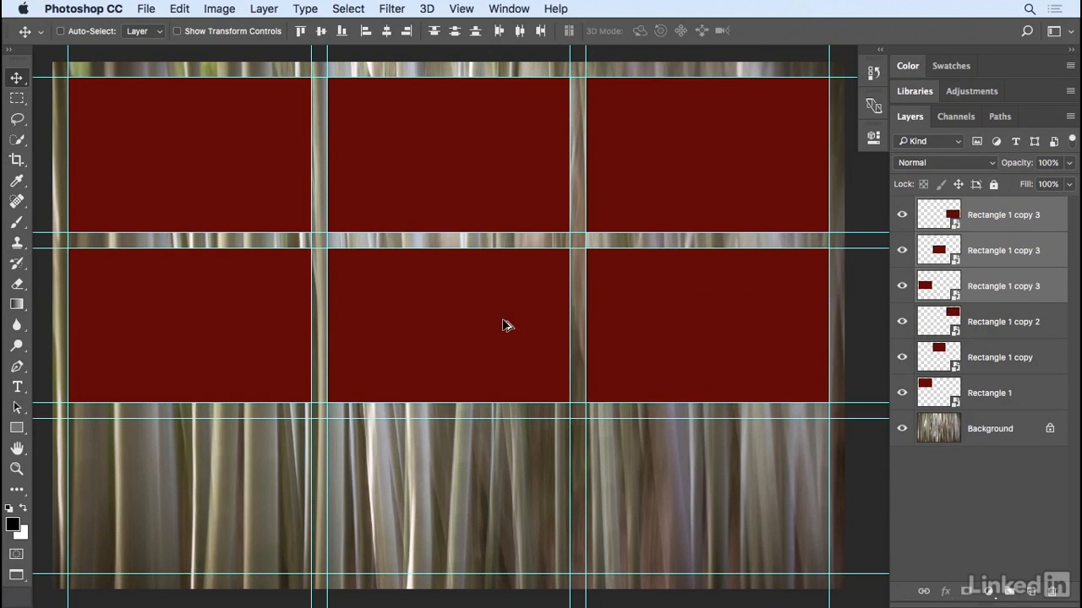
drag(500, 312, 502, 486)
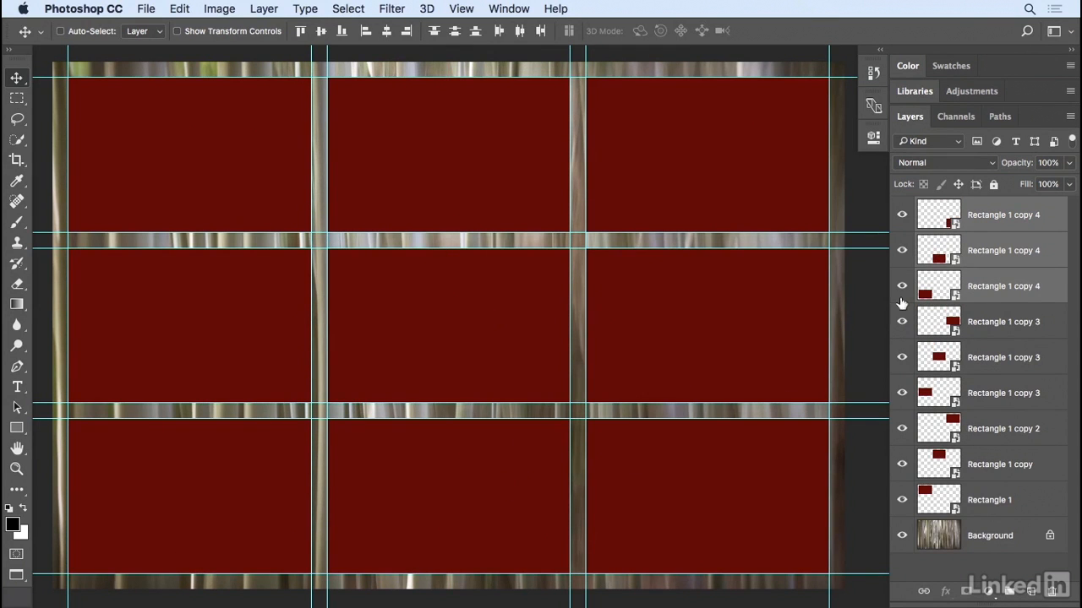
Group all nine rectangle layers together.
click(996, 218)
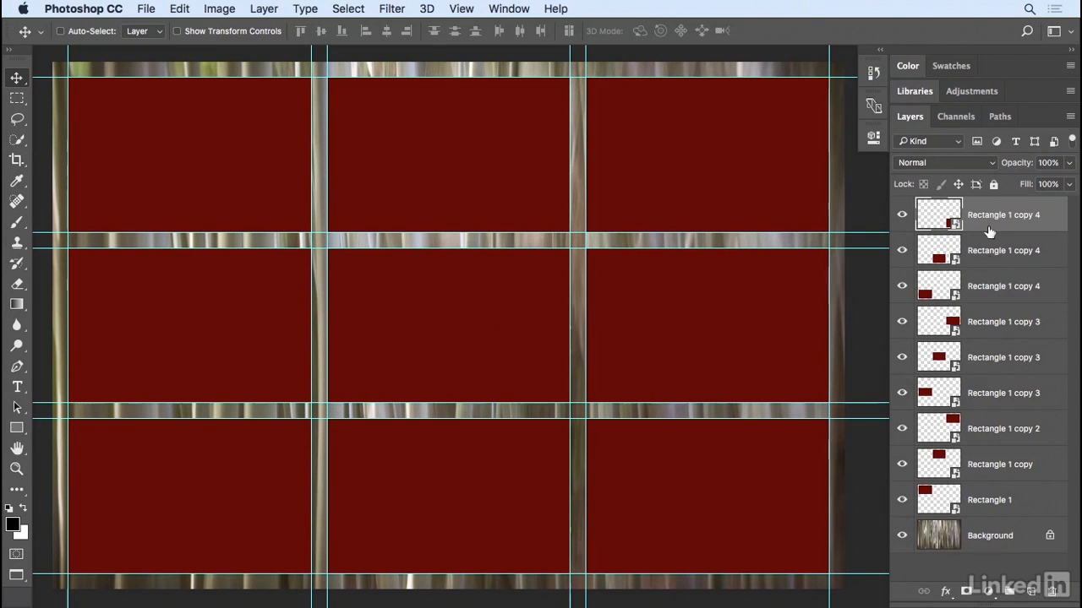
shift+click(1021, 502)
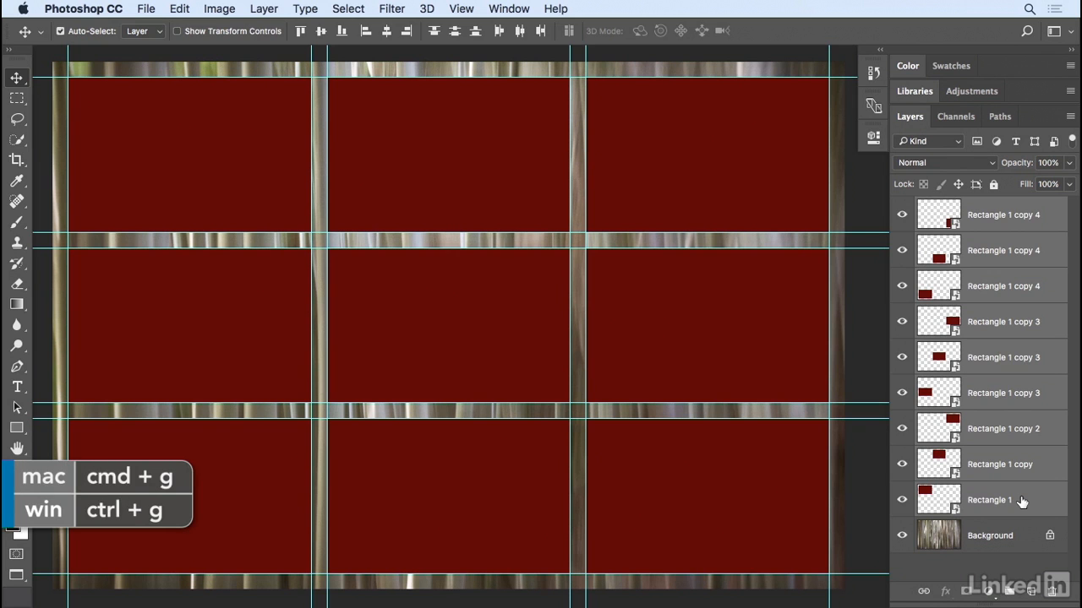
key(super+g)
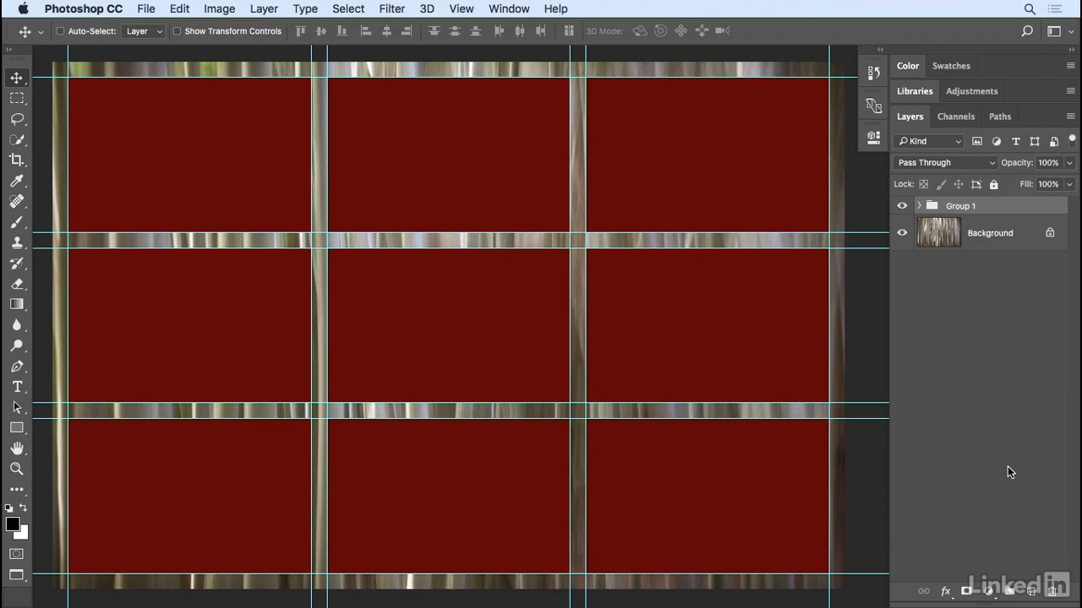
Unlock the Background layer and move it above the rectangle group.
click(1049, 234)
drag(948, 232, 938, 195)
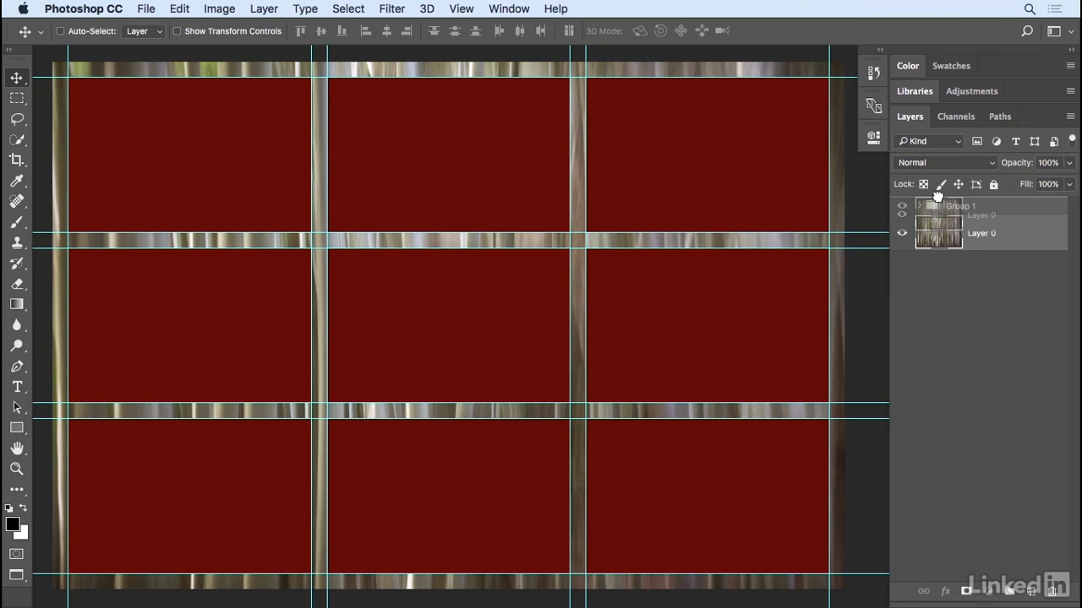
drag(937, 196, 938, 195)
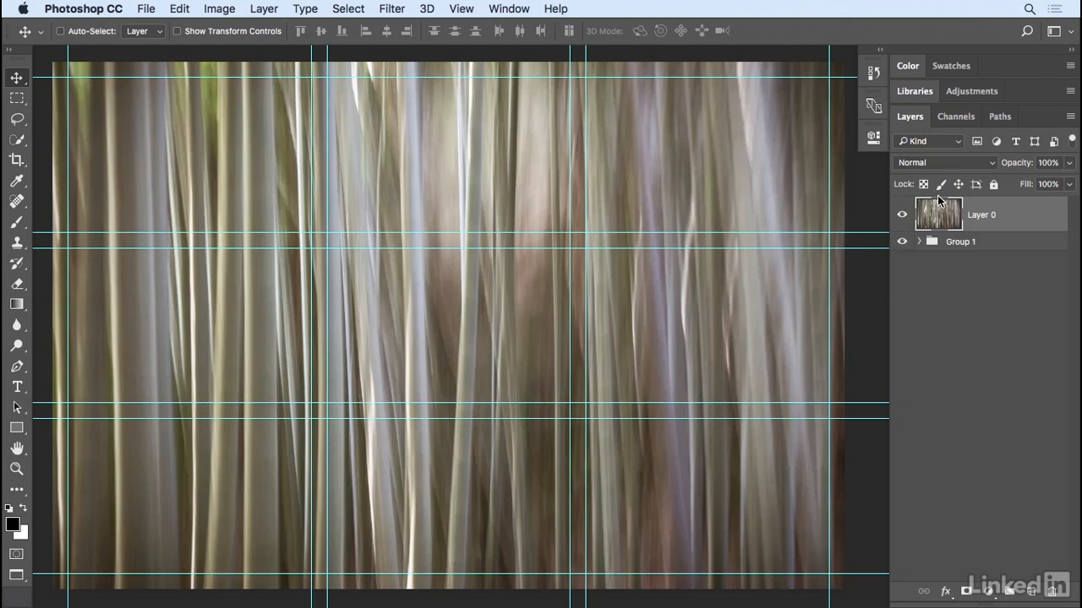
Rename the photo layer "bamboo" and clip it to the rectangle group with a clipping mask.
double_click(979, 213)
text(bamboo)
key(Return)
click(264, 9)
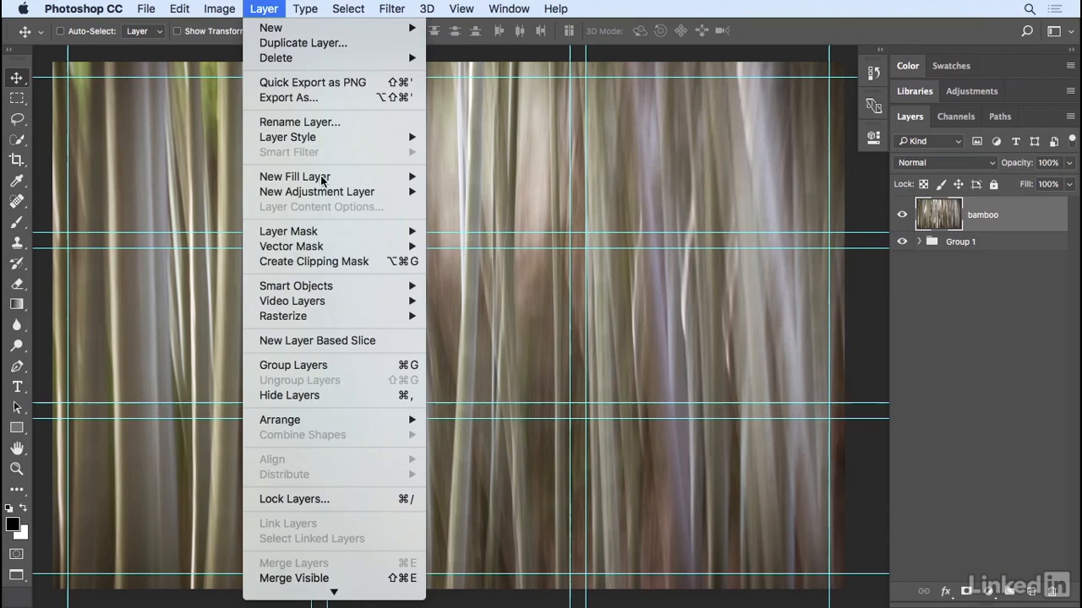
click(380, 262)
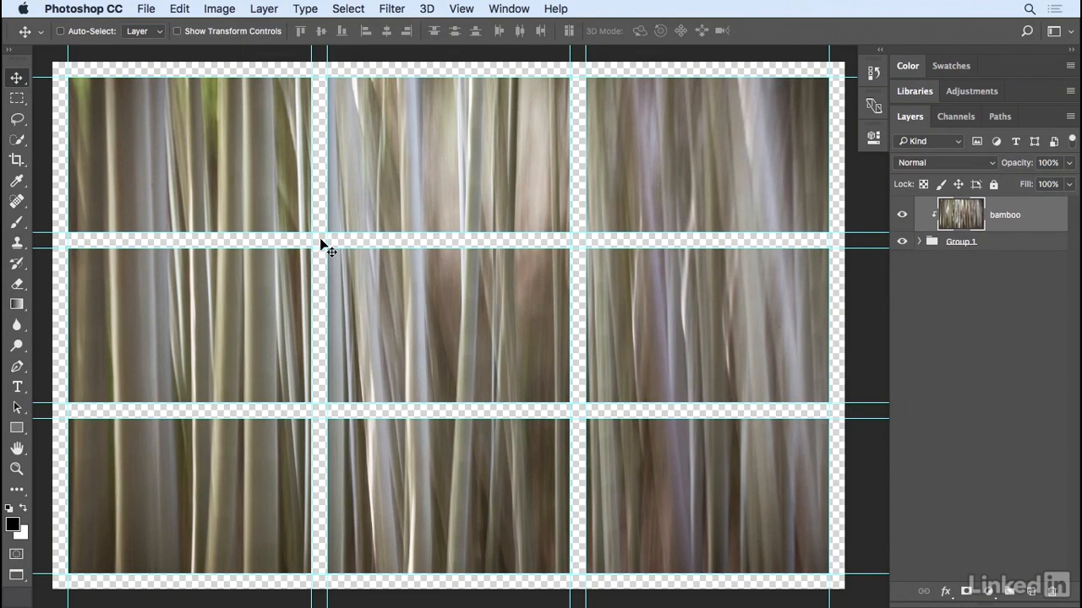
Turn off the transparency checkerboard in the Transparency & Gamut preferences and hide the guides.
click(92, 10)
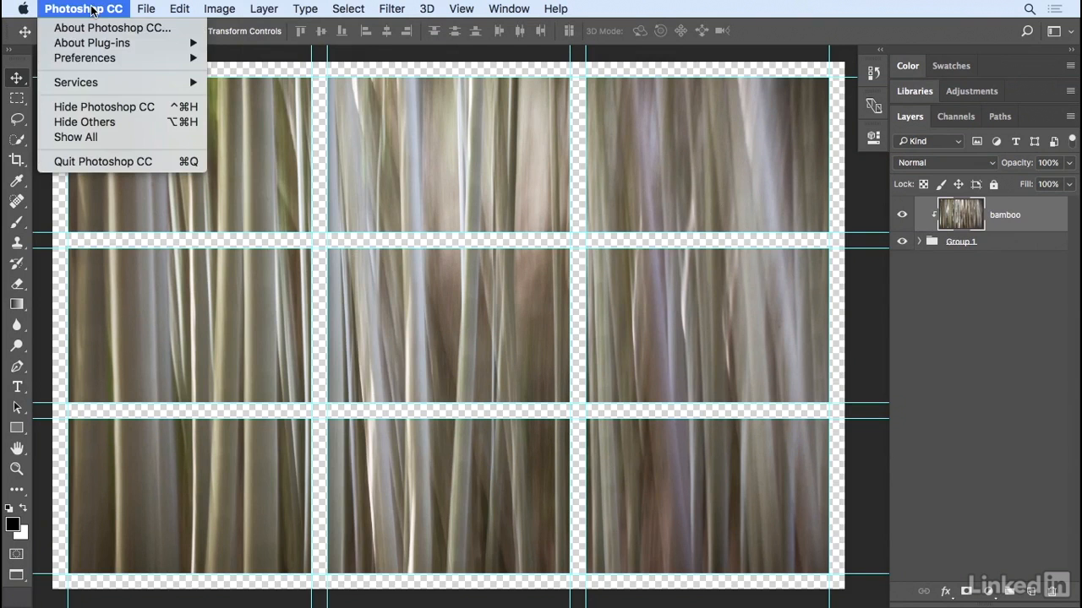
mouse_move(101, 58)
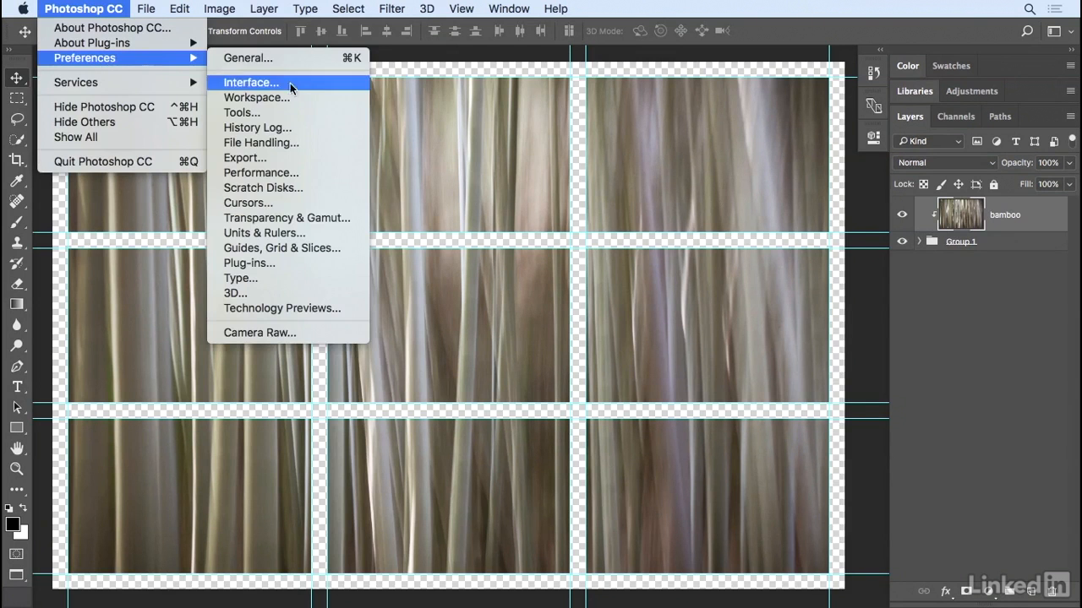
click(346, 218)
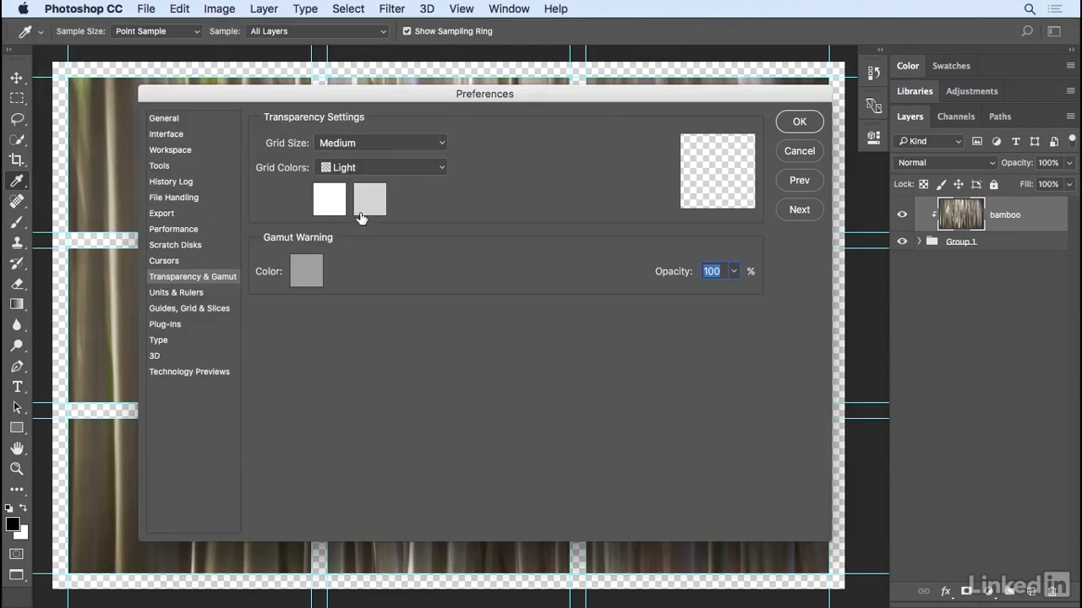
click(355, 142)
click(359, 109)
click(798, 122)
key(v)
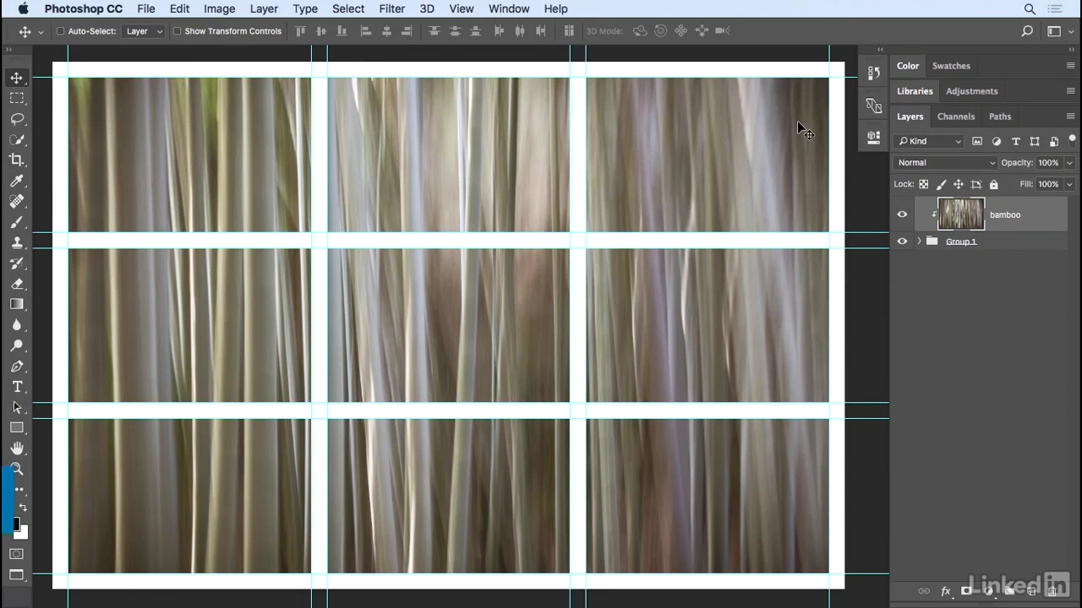
key(super+semicolon)
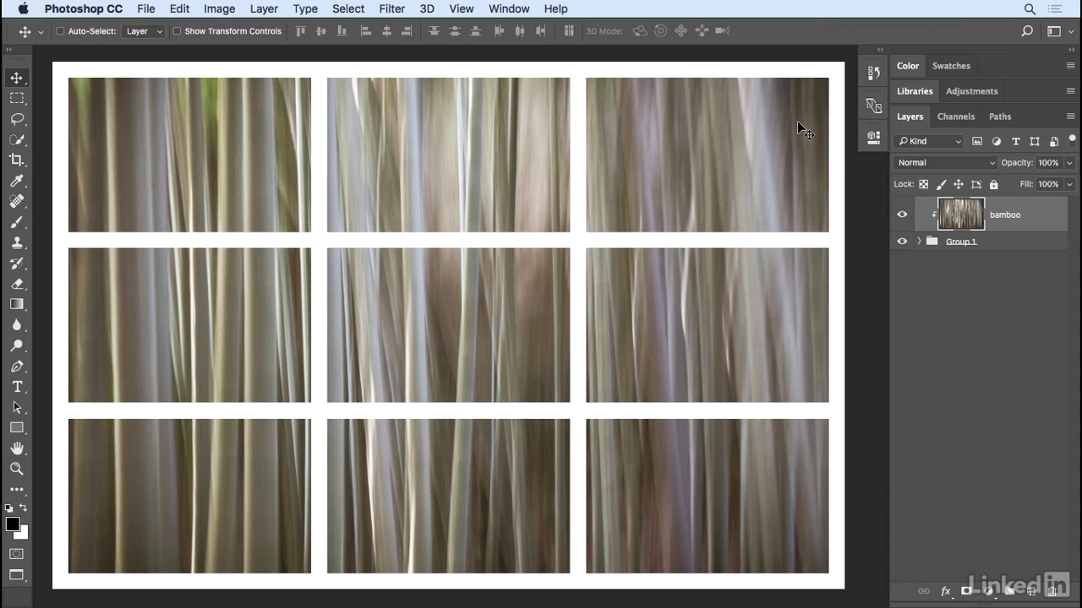
Expand the rectangle group and open the contents of its topmost rectangle smart object for editing.
click(921, 242)
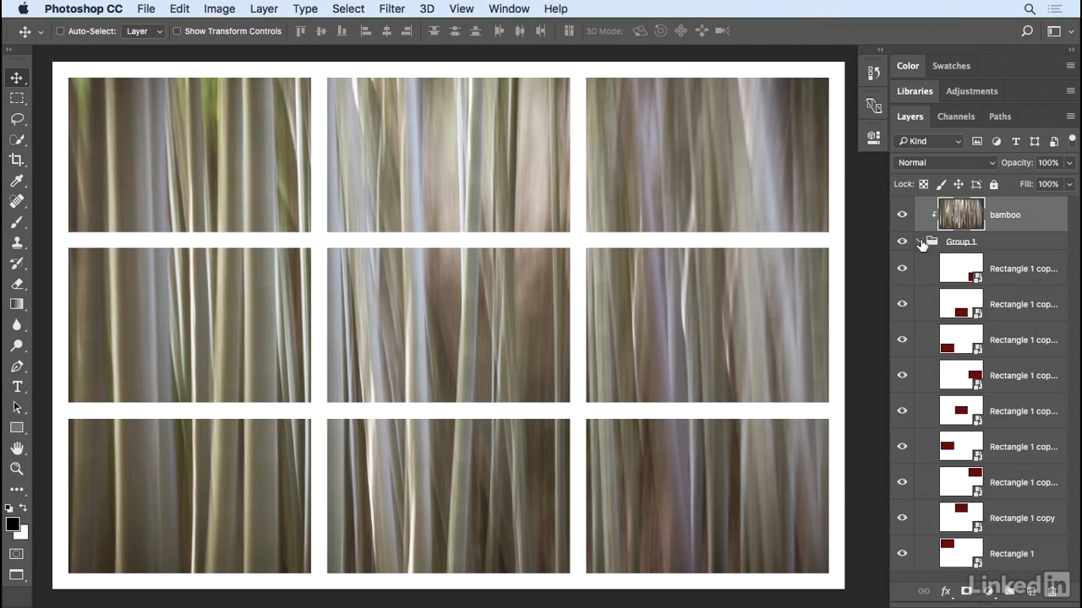
double_click(961, 272)
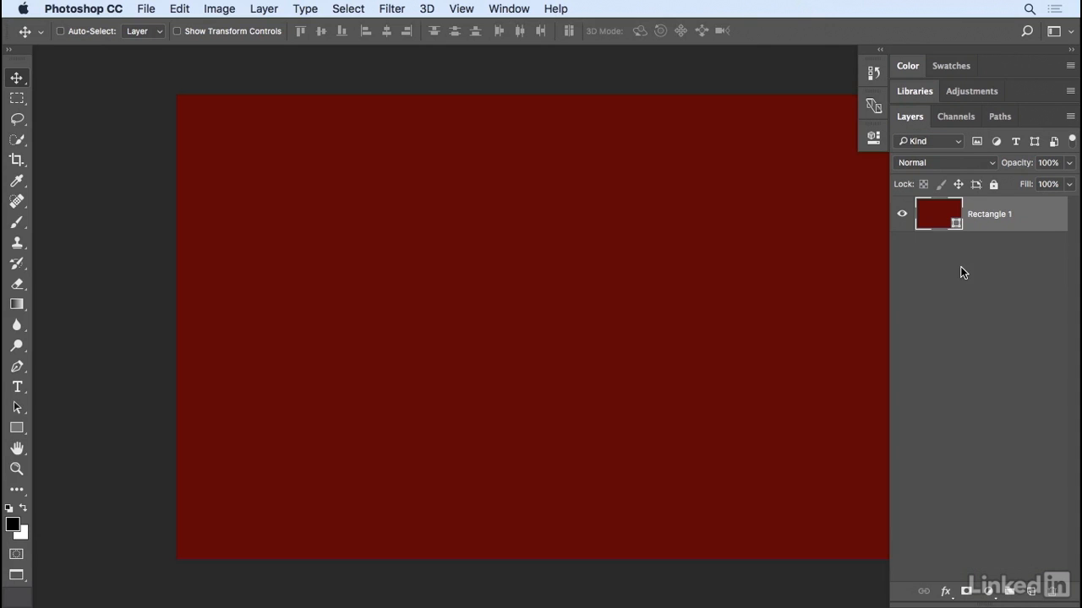
key(space)
drag(794, 251, 725, 254)
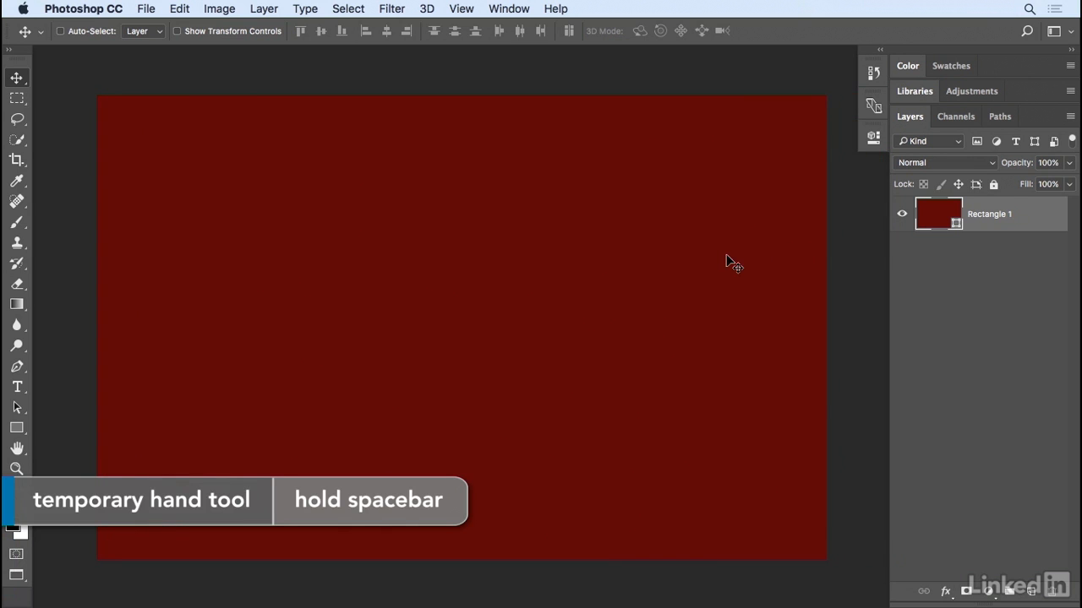
Unlink the rectangle's corner radii and set only the top-left corner radius to 183 px.
click(873, 137)
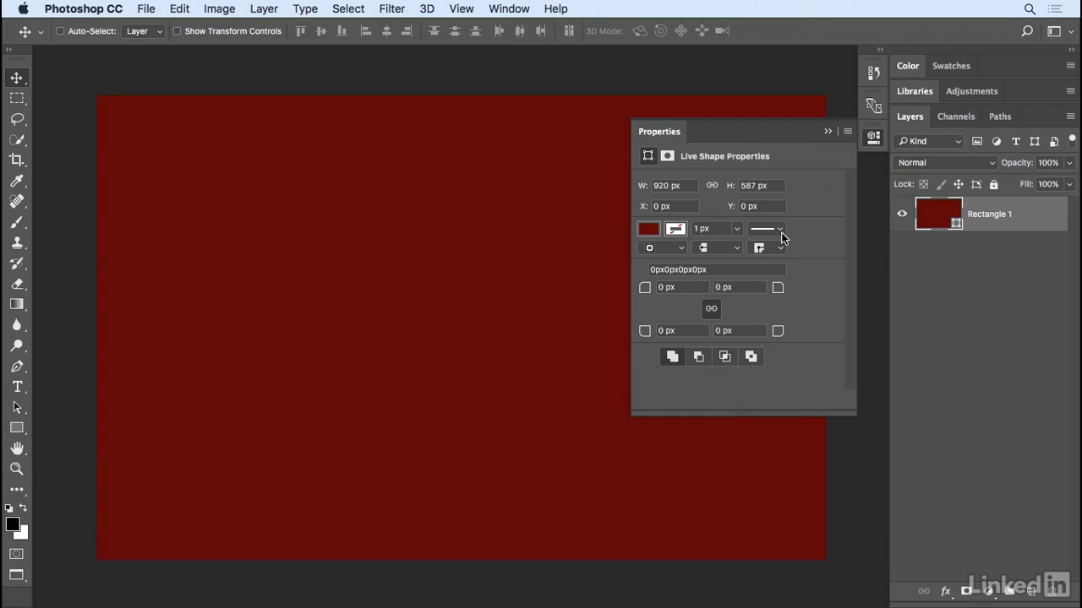
click(711, 310)
click(681, 287)
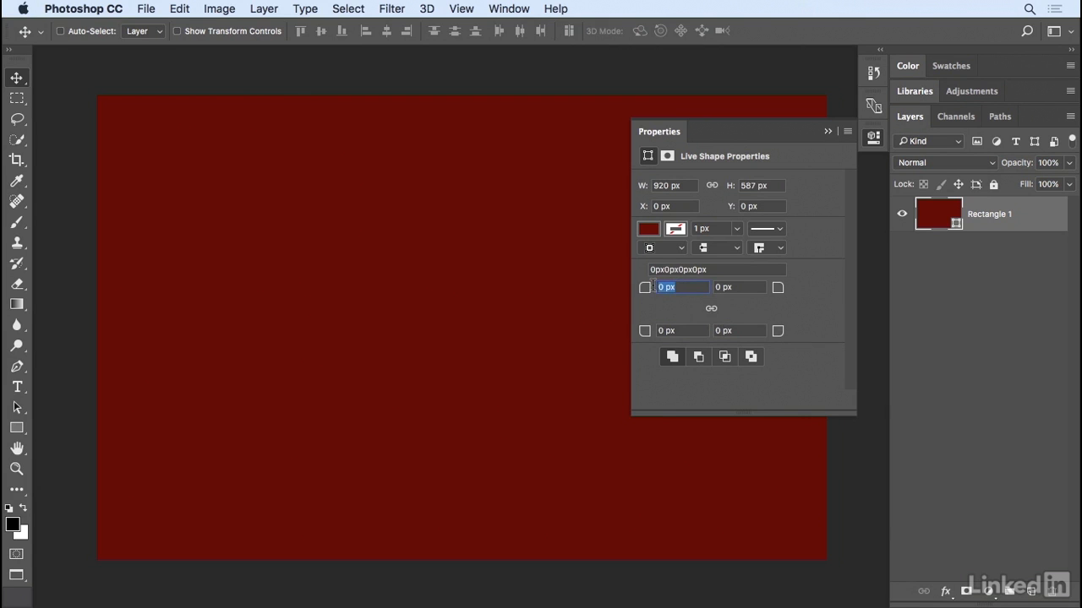
drag(644, 290, 737, 288)
drag(648, 293, 699, 286)
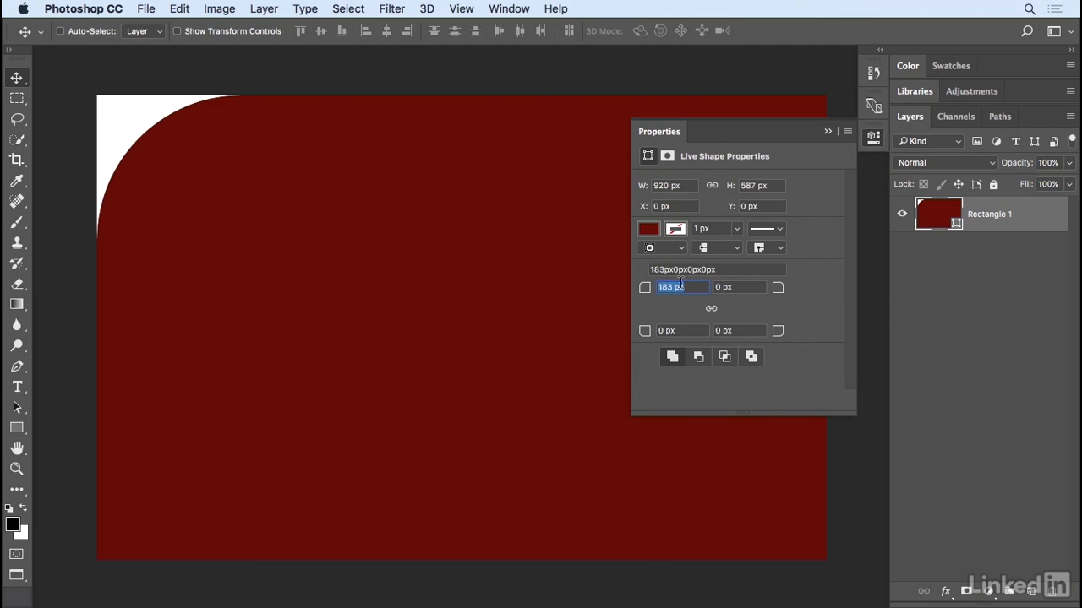
Save and close the smart object's contents to update the grid, and collapse the shape properties.
click(151, 10)
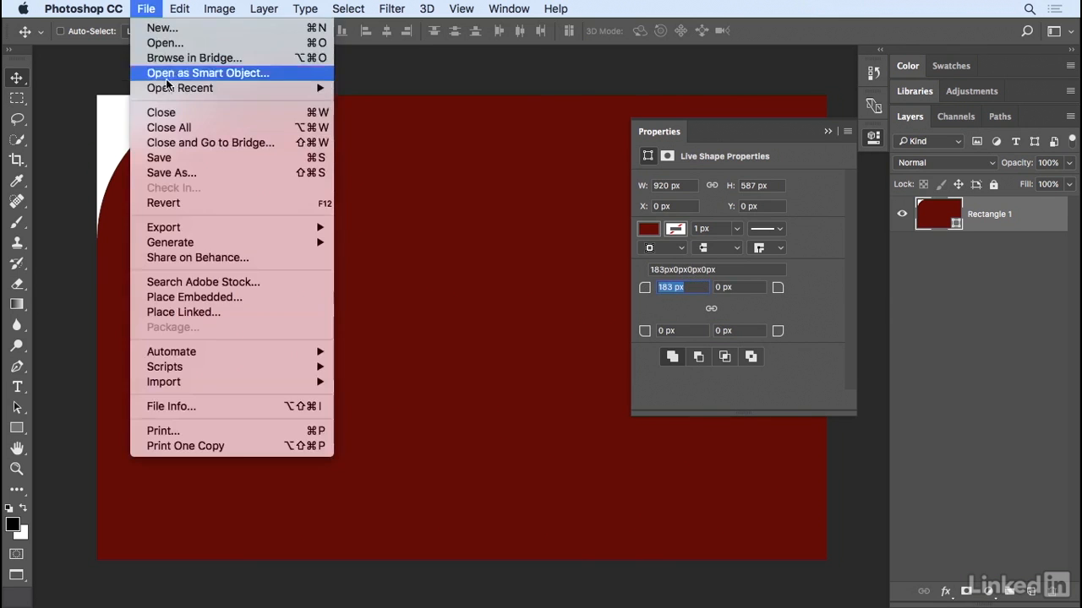
click(161, 157)
click(149, 10)
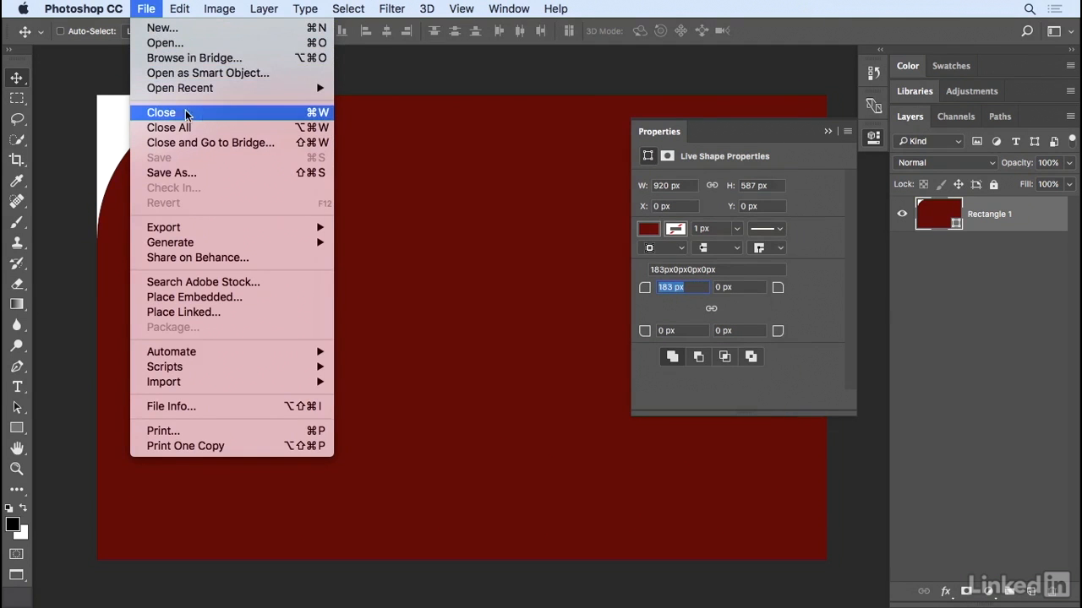
click(211, 117)
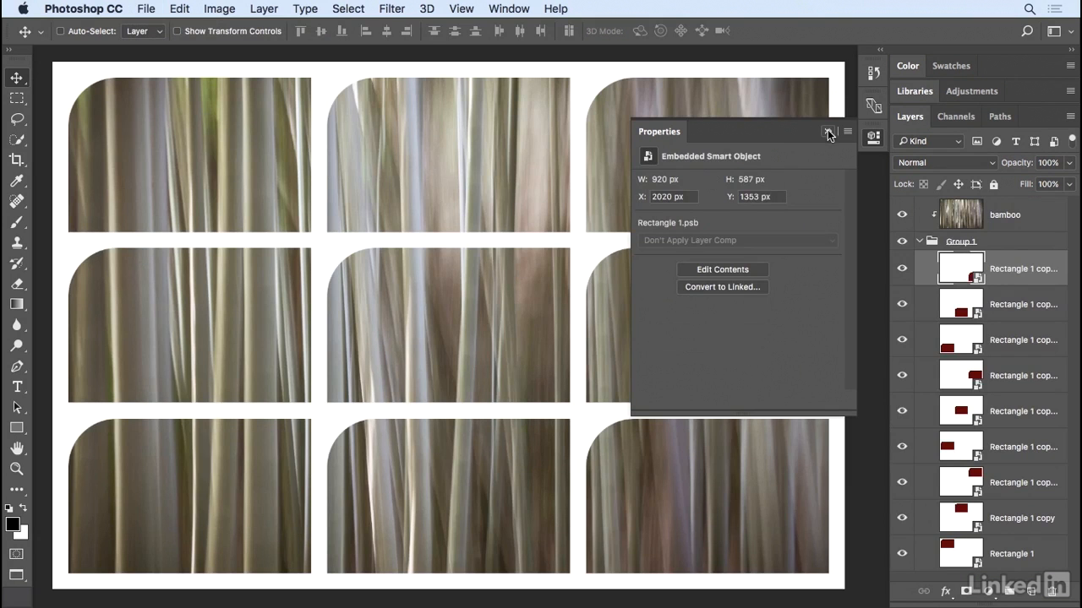
click(828, 133)
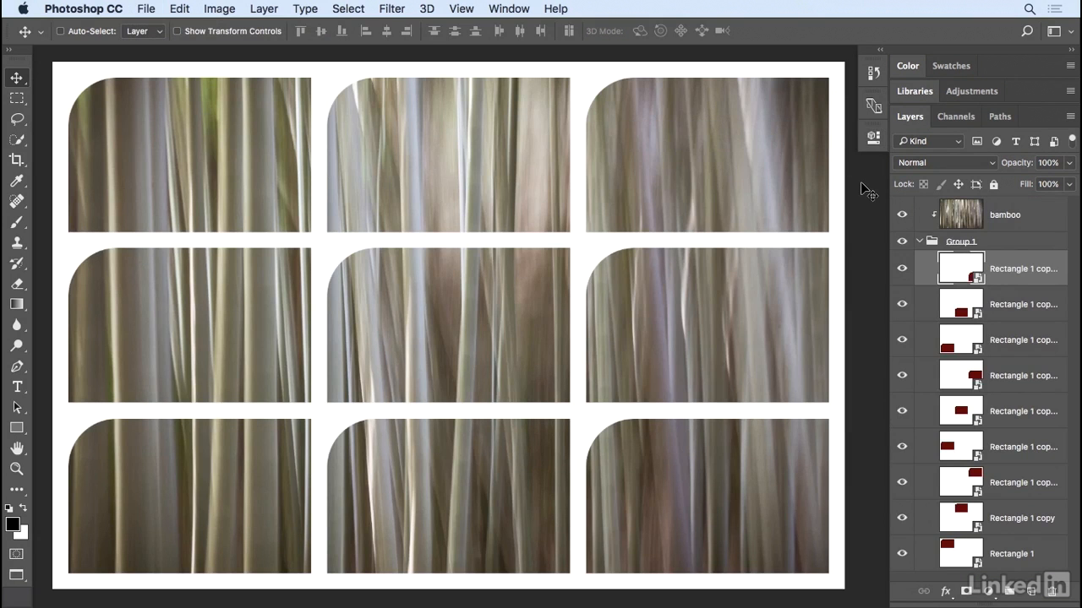